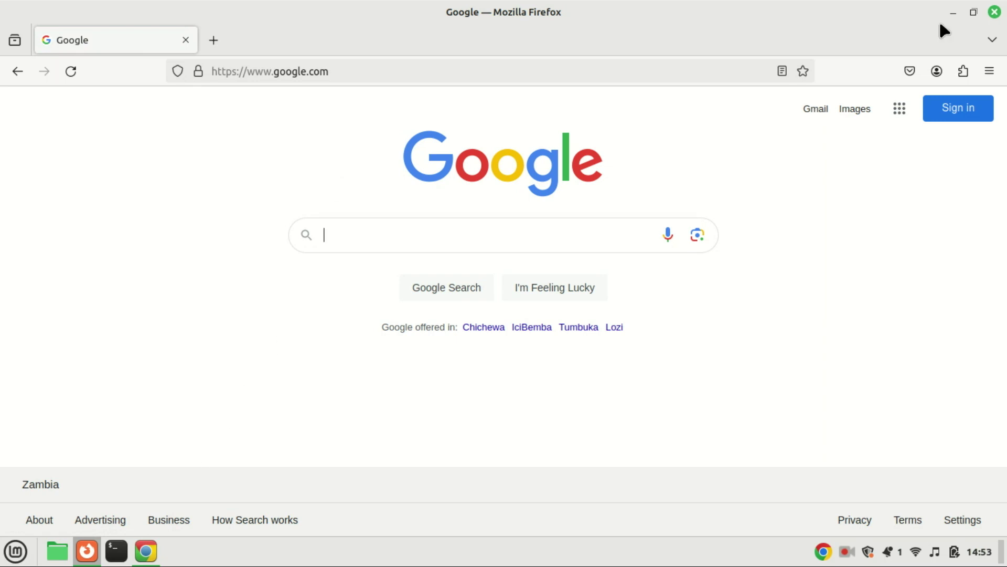
- Open Add-ons and themes from the ≡ menu and scroll the Themes list to the Dark theme
left_click(988, 73)
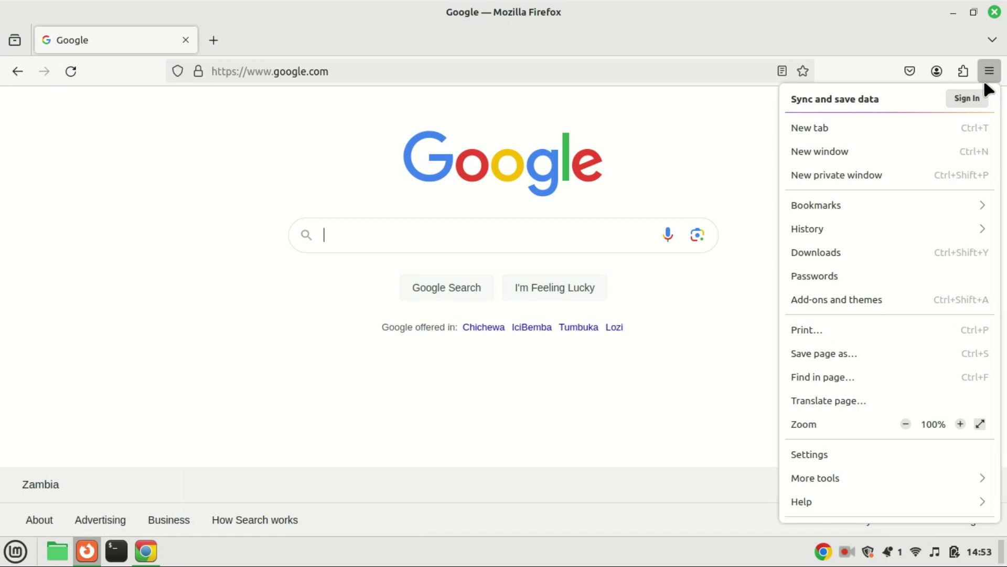
left_click(835, 305)
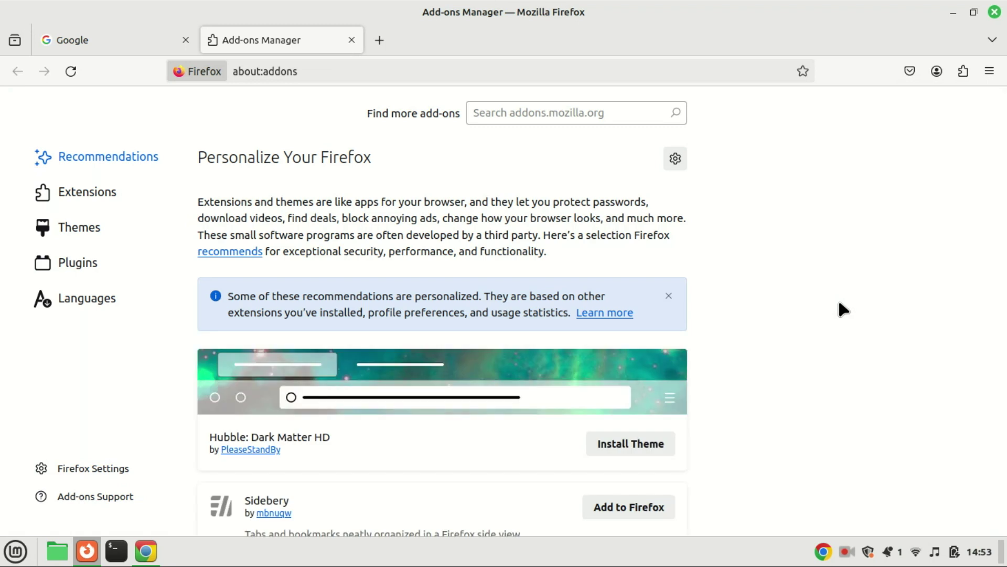
left_click(97, 231)
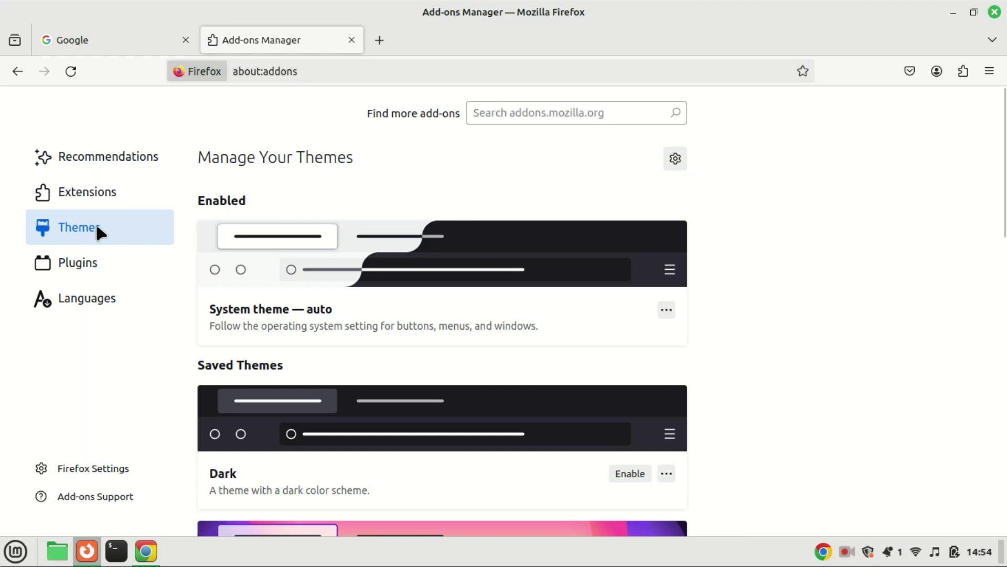
scroll(793, 278, "down", 3)
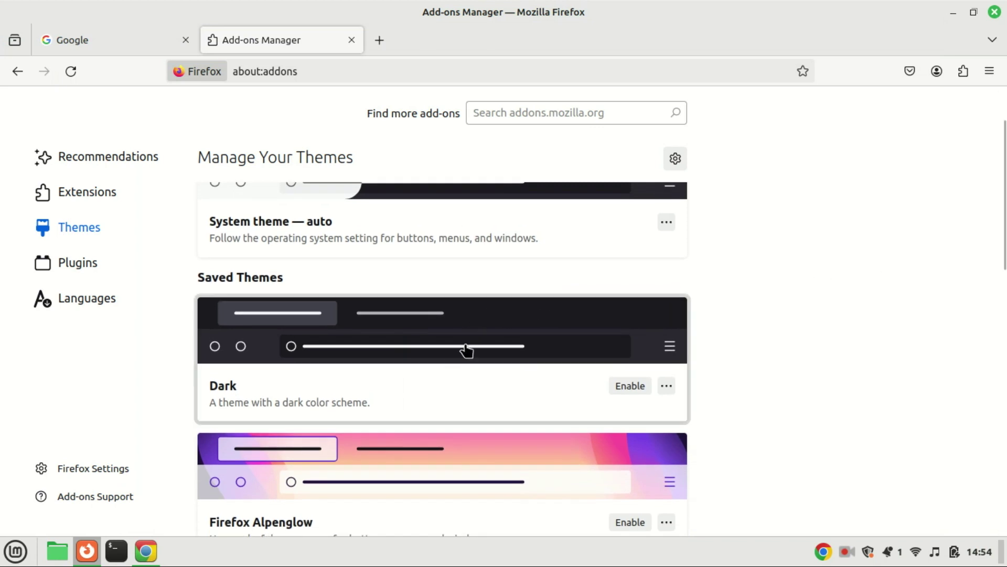
- Enable the built-in Dark theme from its details page
left_click(521, 343)
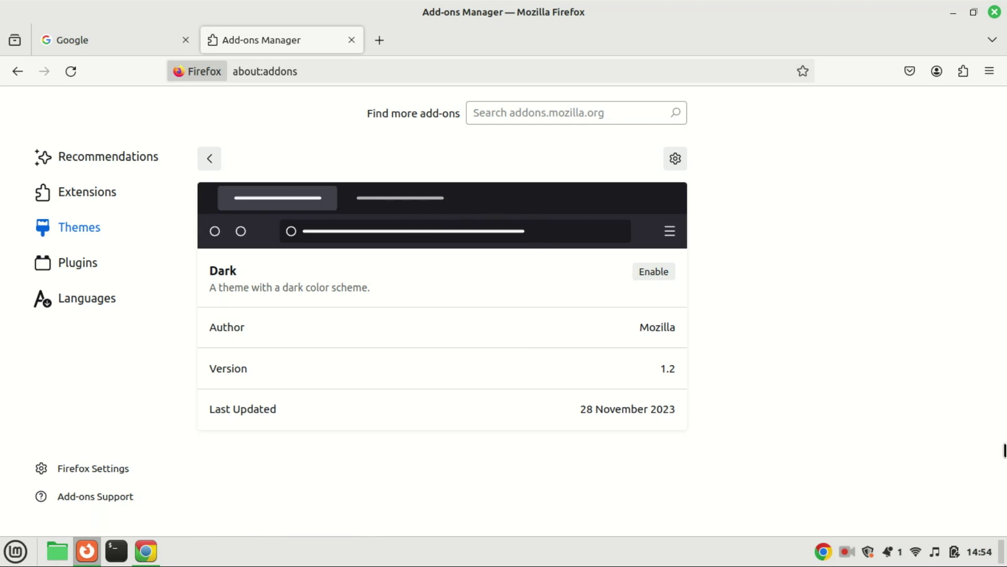
left_click(649, 274)
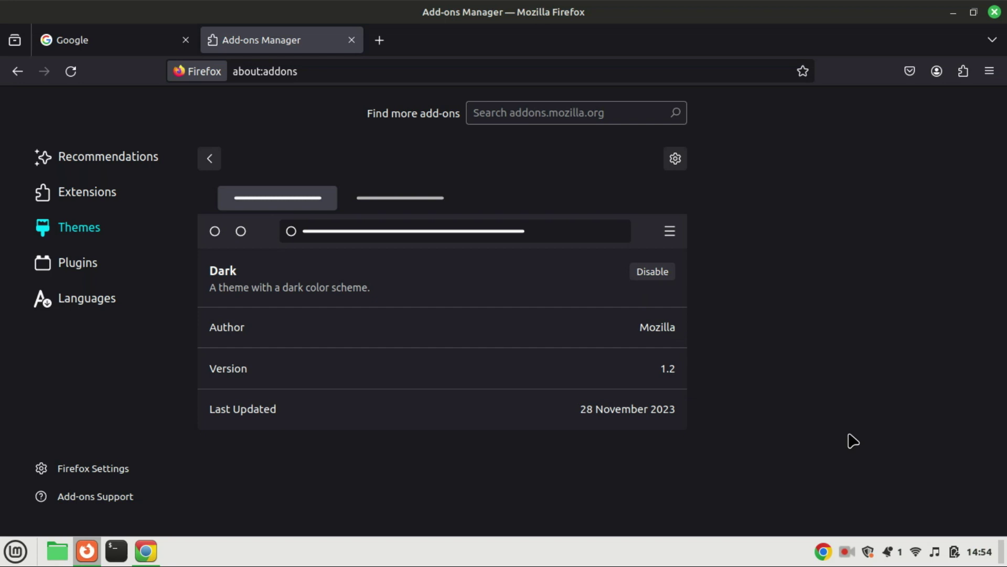
left_click(381, 44)
type("google.com/")
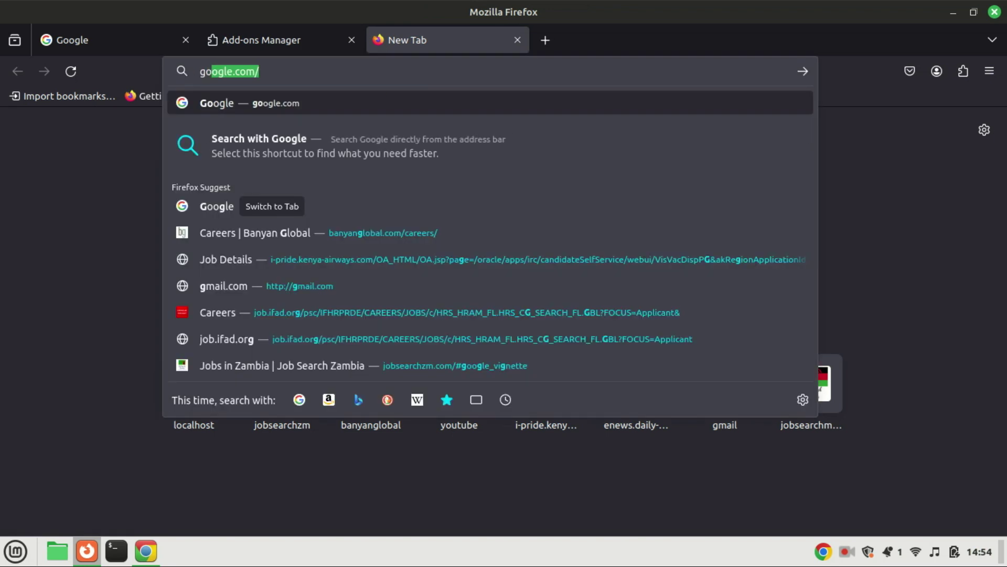
key("Return")
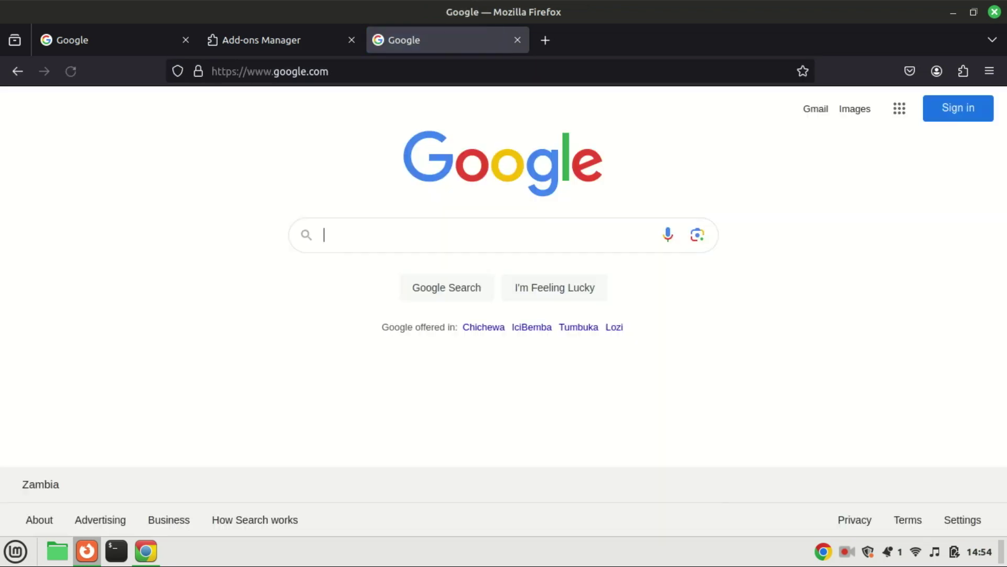
type("wikipidia")
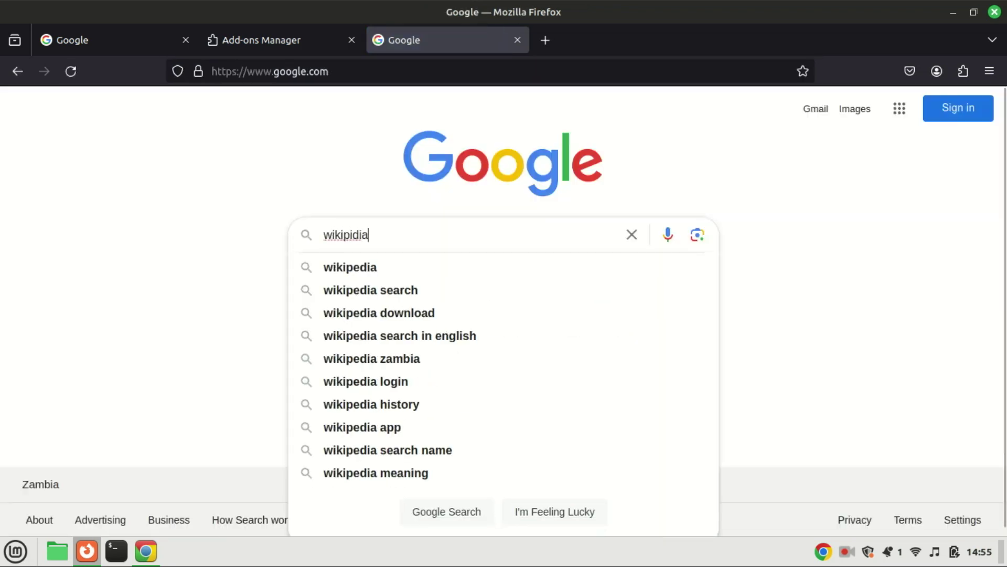
key("Return")
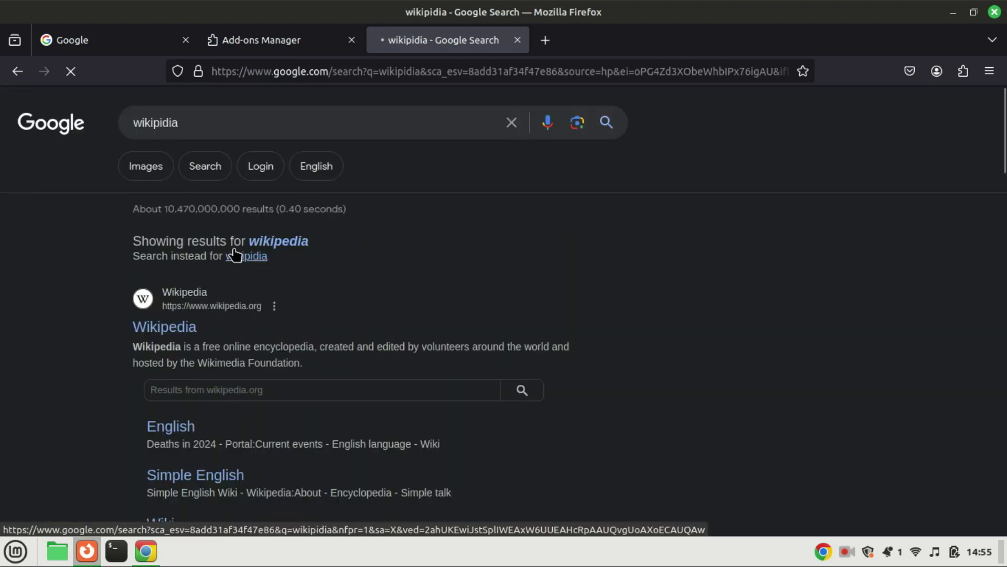
left_click(192, 332)
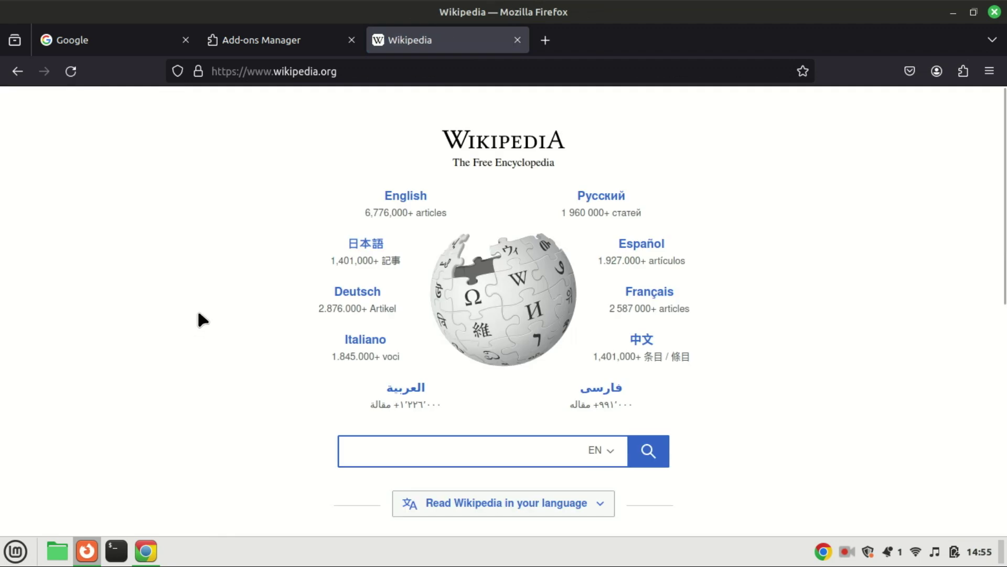
scroll(197, 307, "down", 1)
left_click(517, 40)
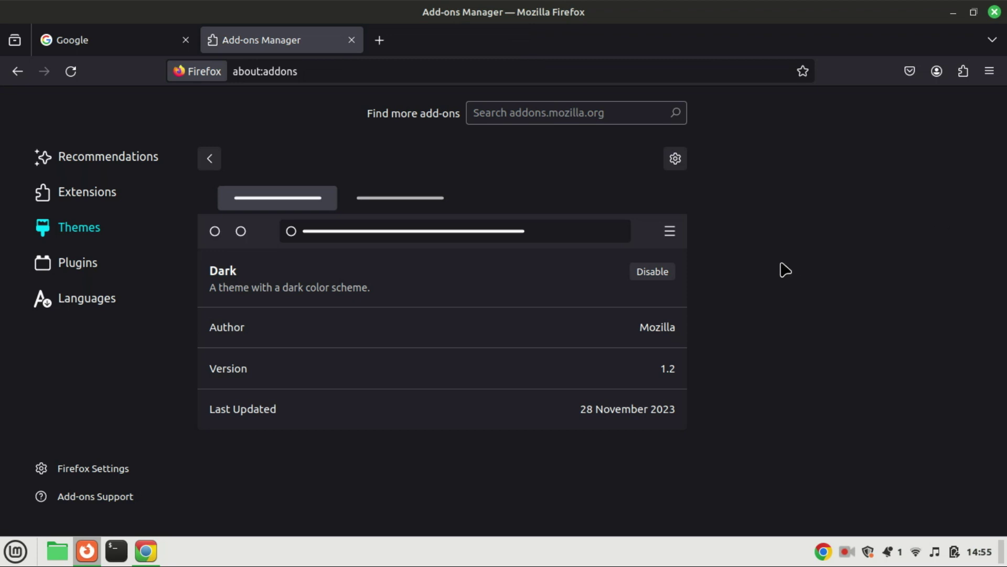
- Disable the Dark theme and set Website appearance to Dark in Settings
left_click(657, 277)
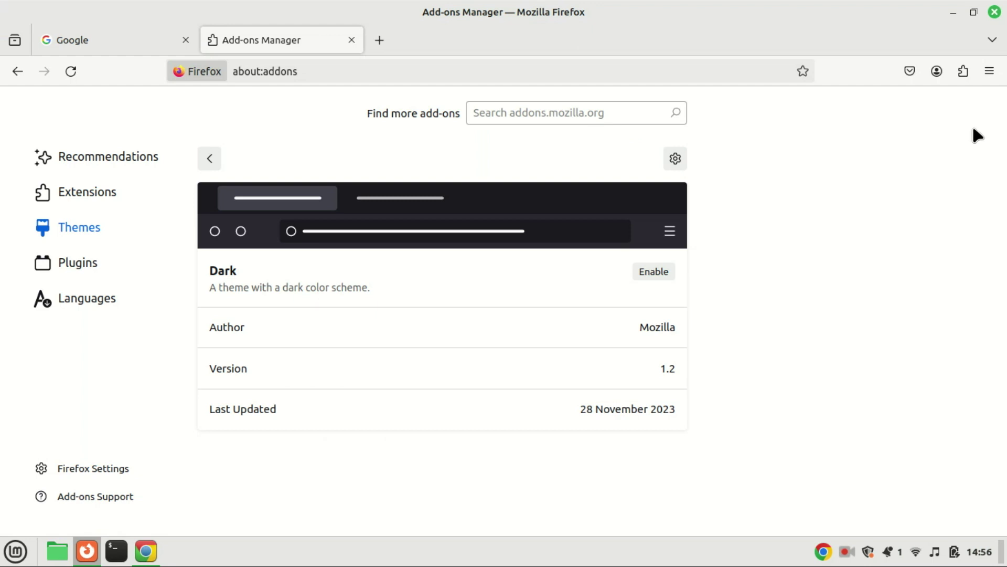
left_click(988, 71)
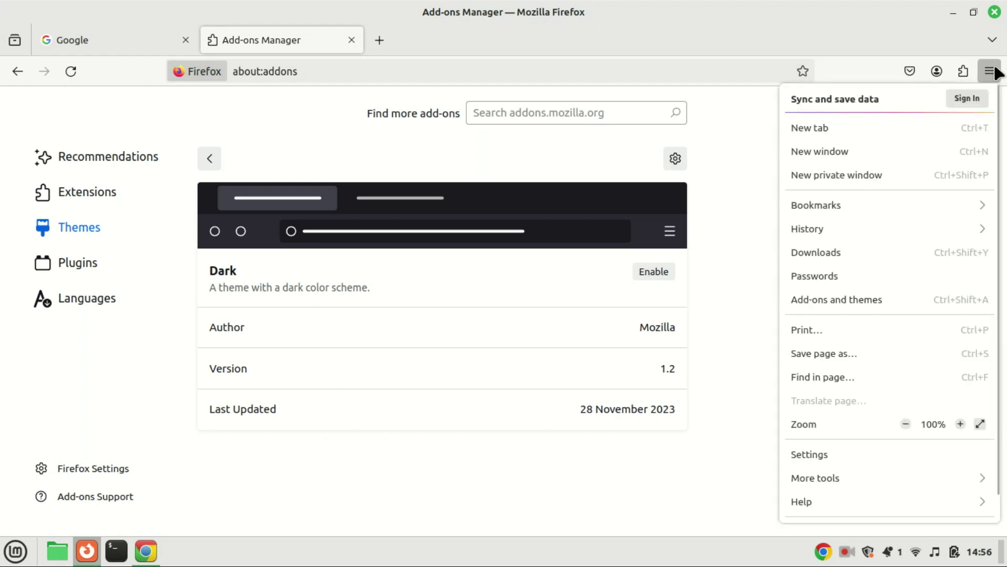
left_click(822, 457)
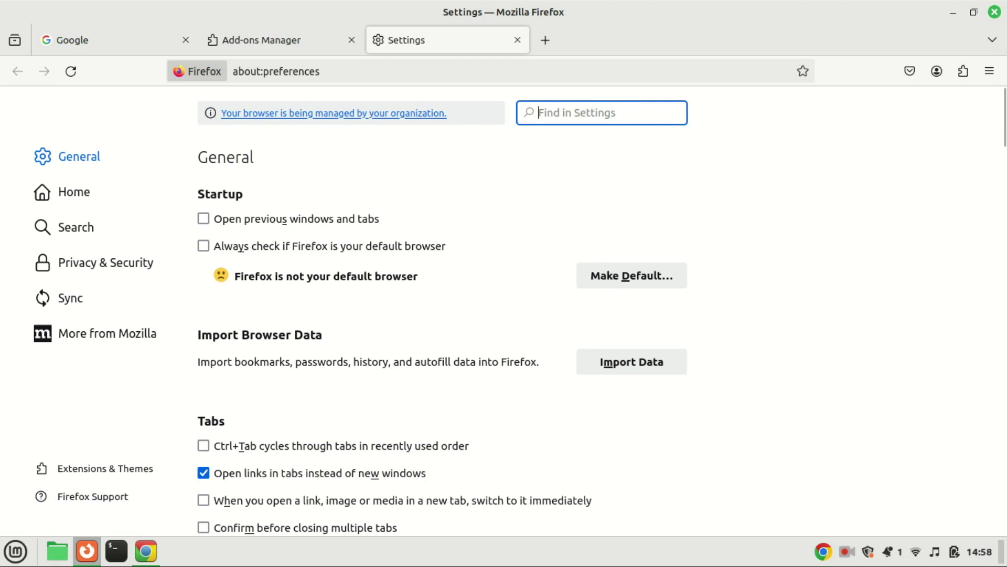
type("dark")
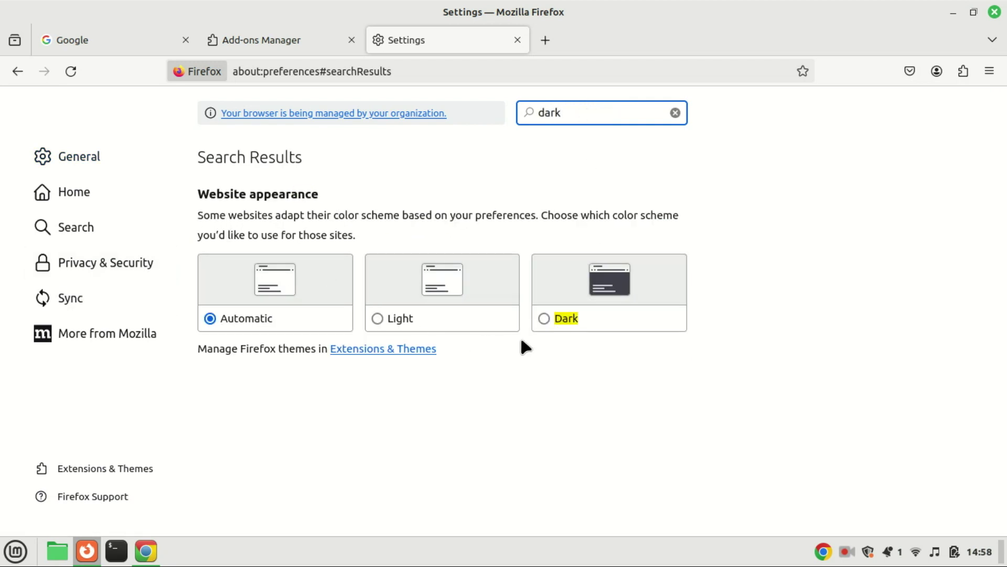
left_click(541, 317)
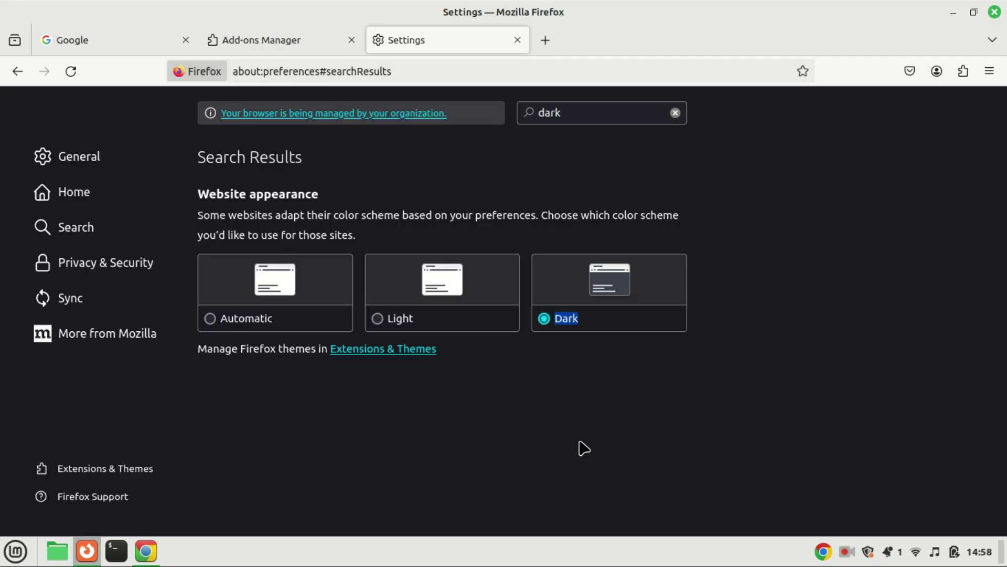
- Search Google for 'wikipidia' in a new tab, then return to the Settings tab
left_click(546, 40)
type("go")
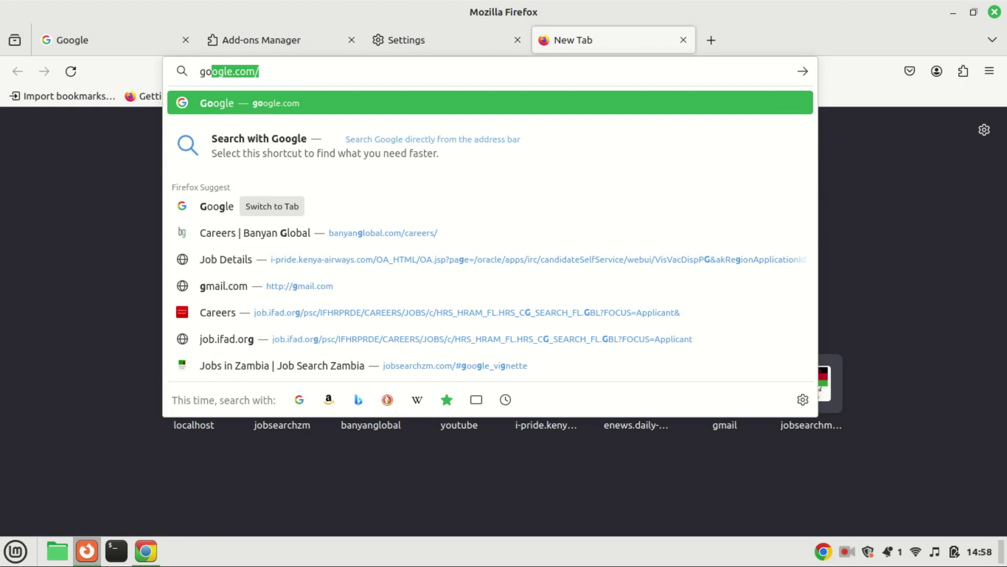
key("Return")
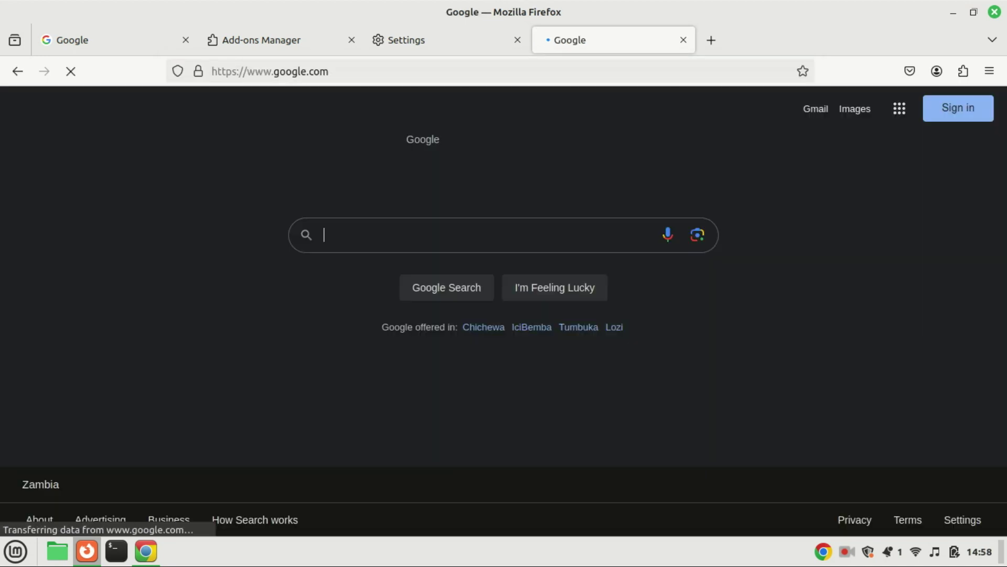
type("wiki")
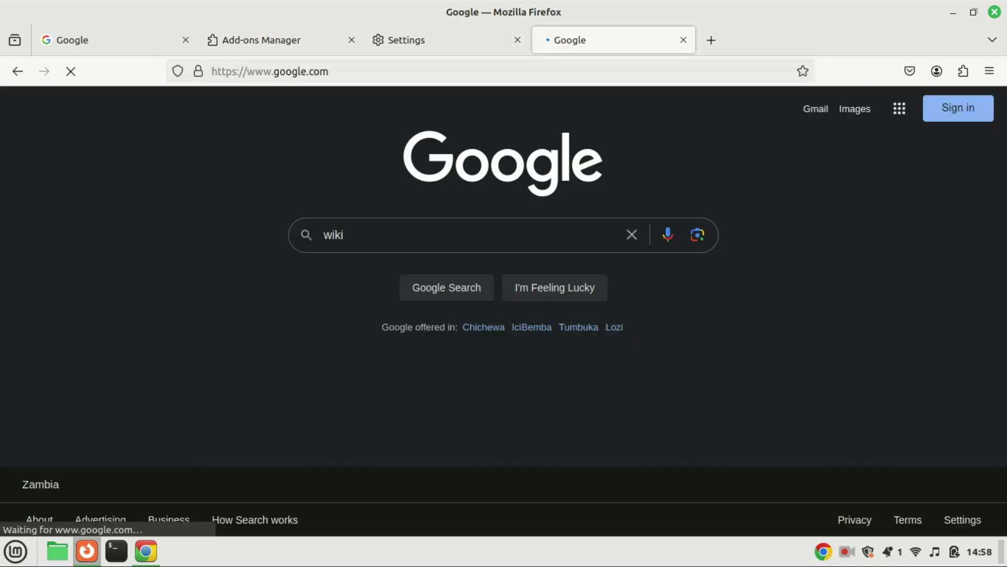
type("pidia")
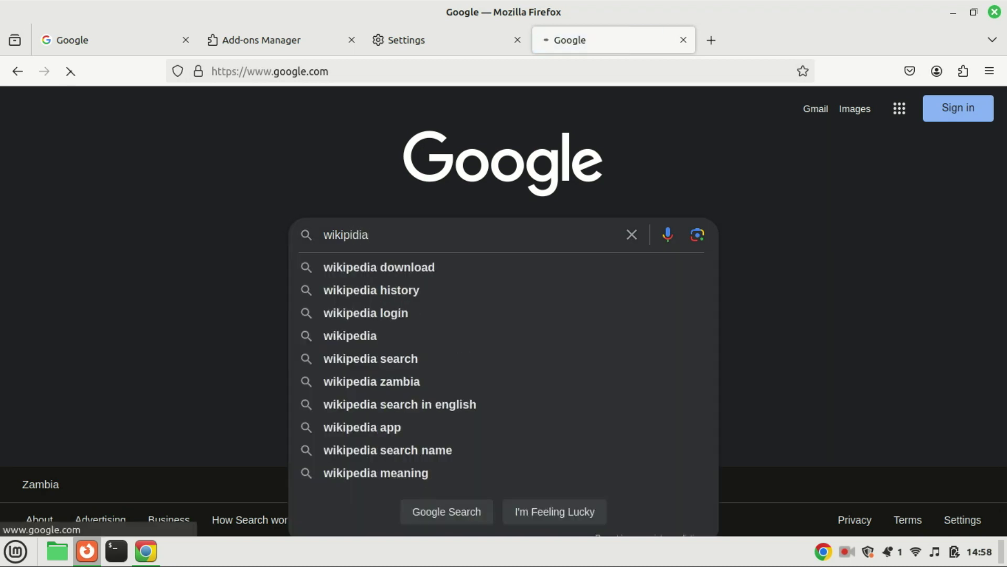
key("Return")
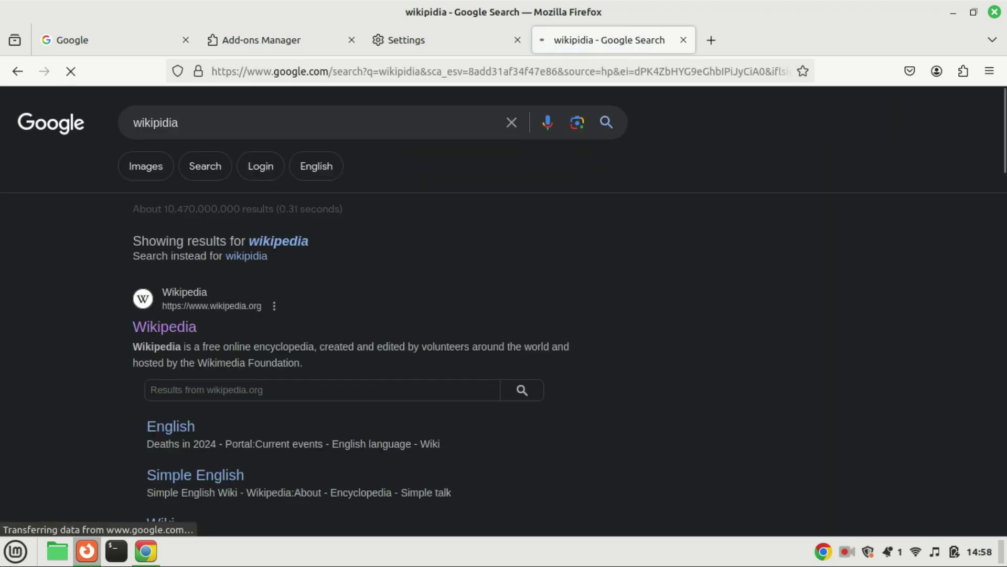
left_click(684, 40)
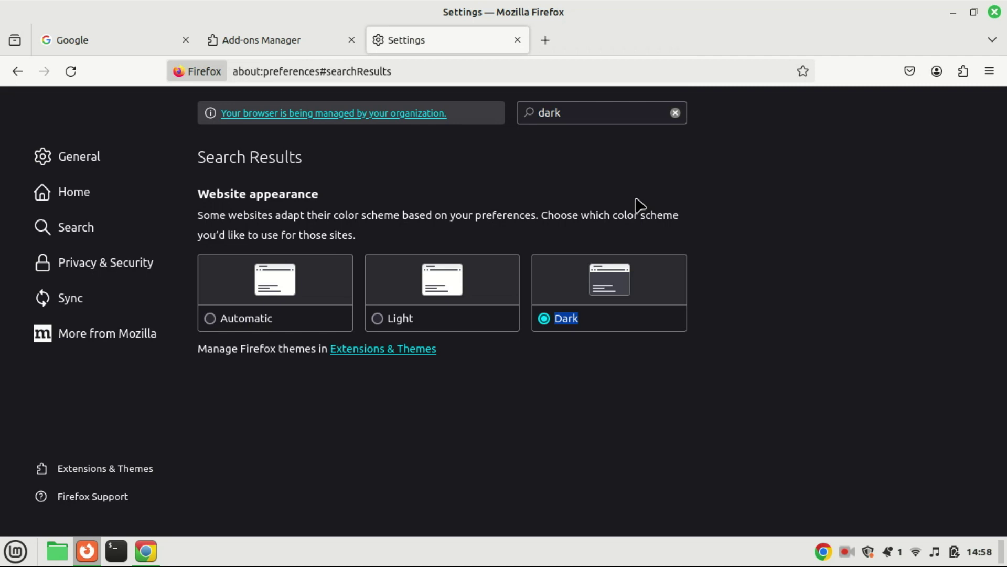
- Set Website appearance to Automatic and open Add-ons and themes from the ≡ menu
left_click(211, 320)
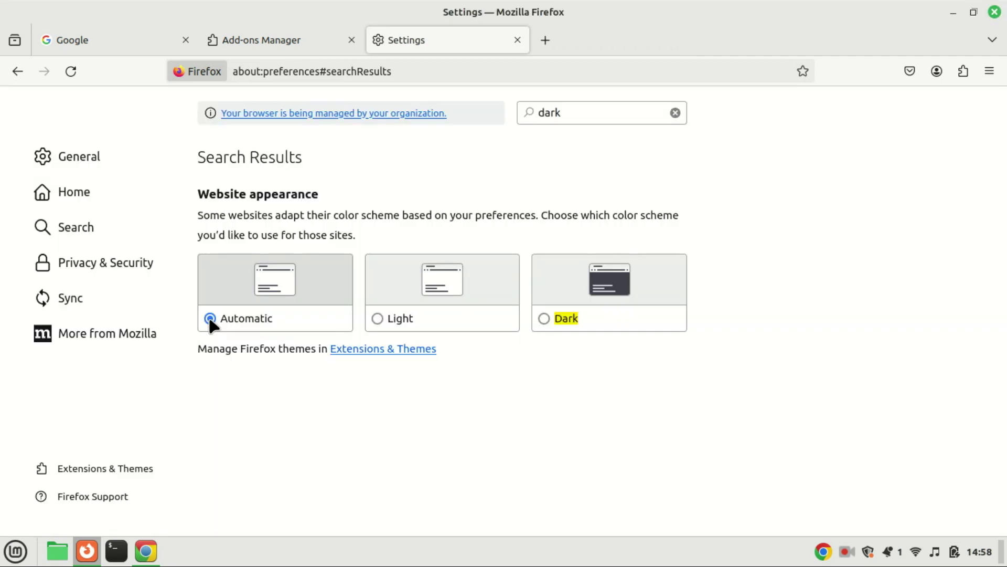
left_click(989, 74)
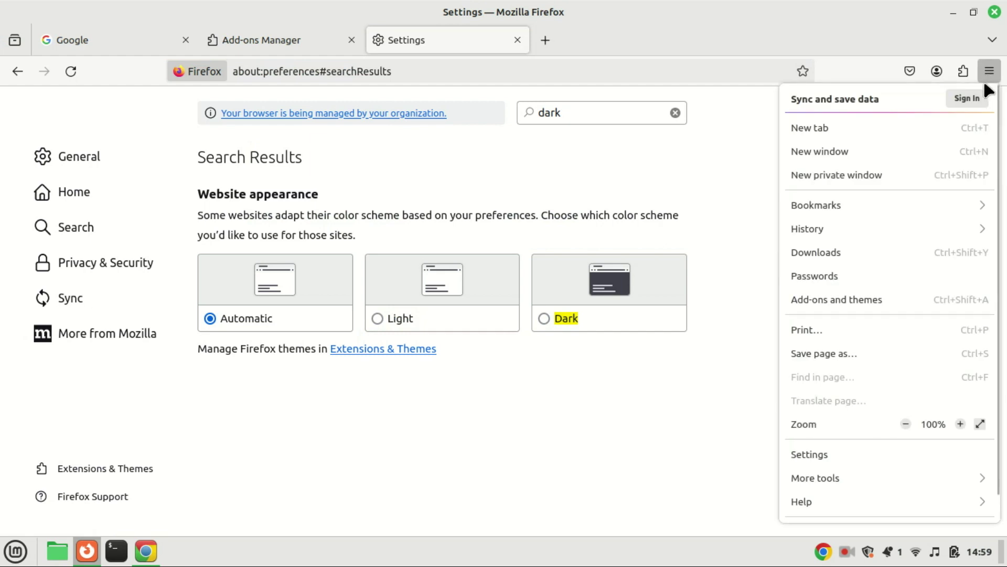
left_click(873, 299)
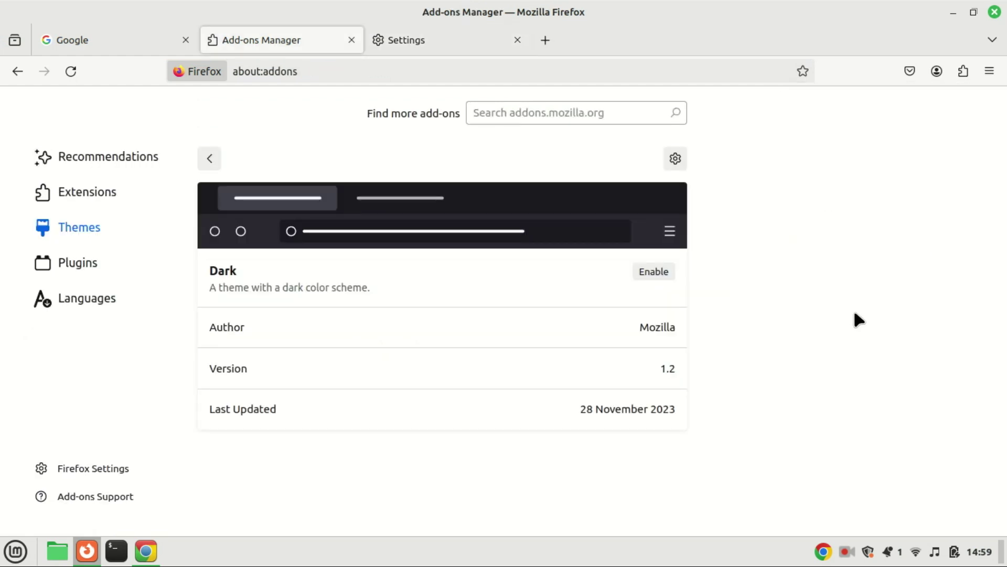
- Search the 'Find more add-ons' box for 'firefox color'
left_click(482, 112)
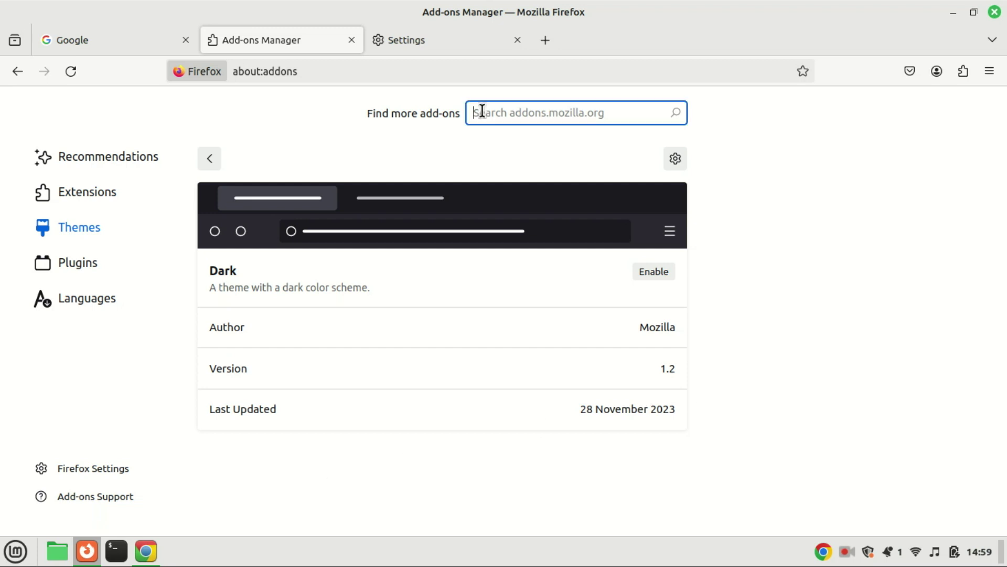
type("firefo")
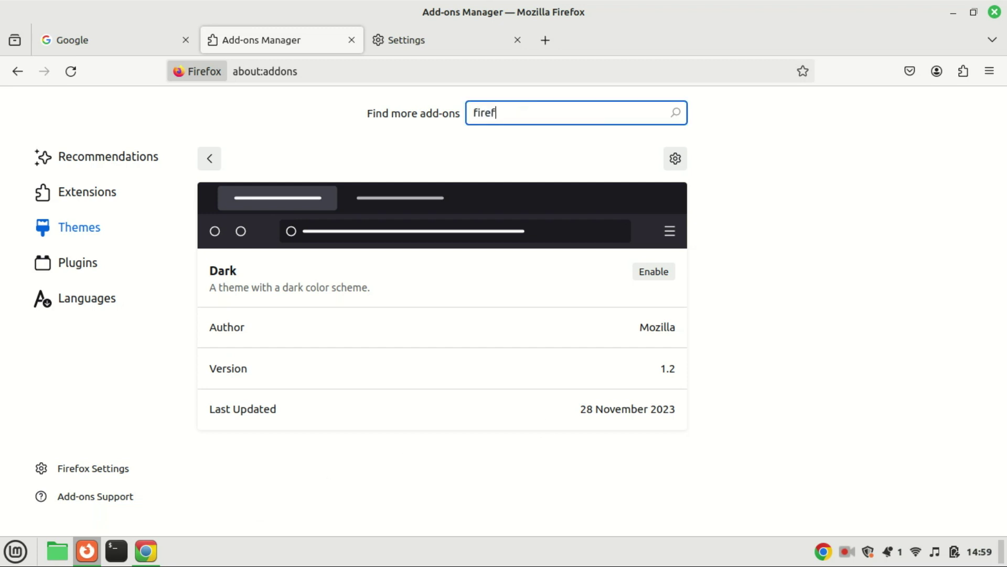
type("x color")
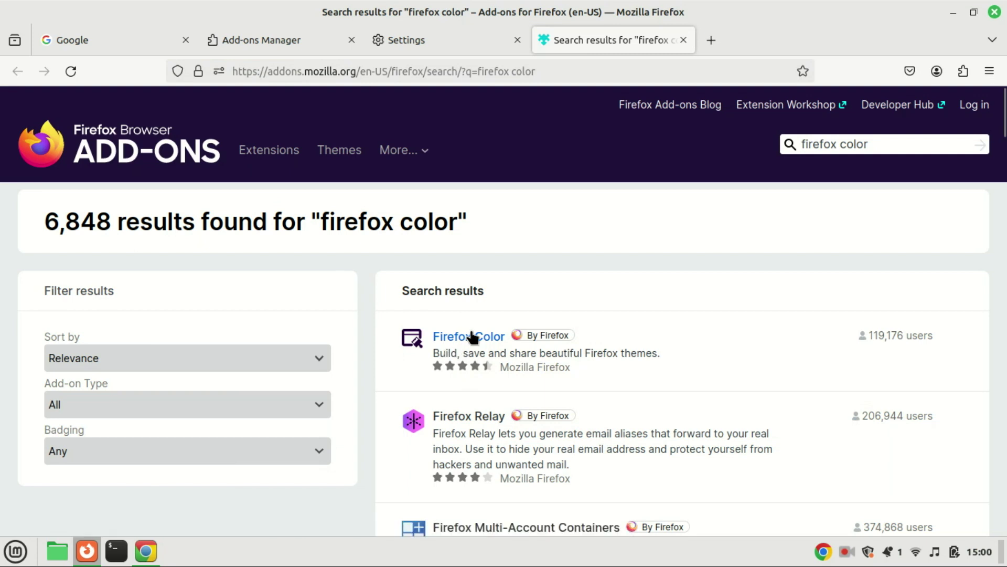
- Add the Firefox Color extension to Firefox and approve its permissions
left_click(472, 337)
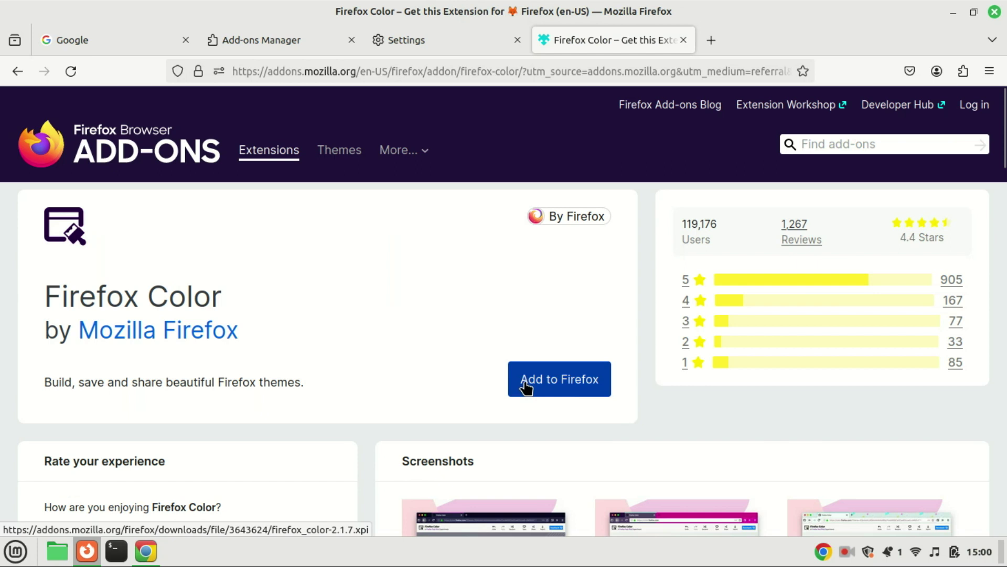
left_click(566, 386)
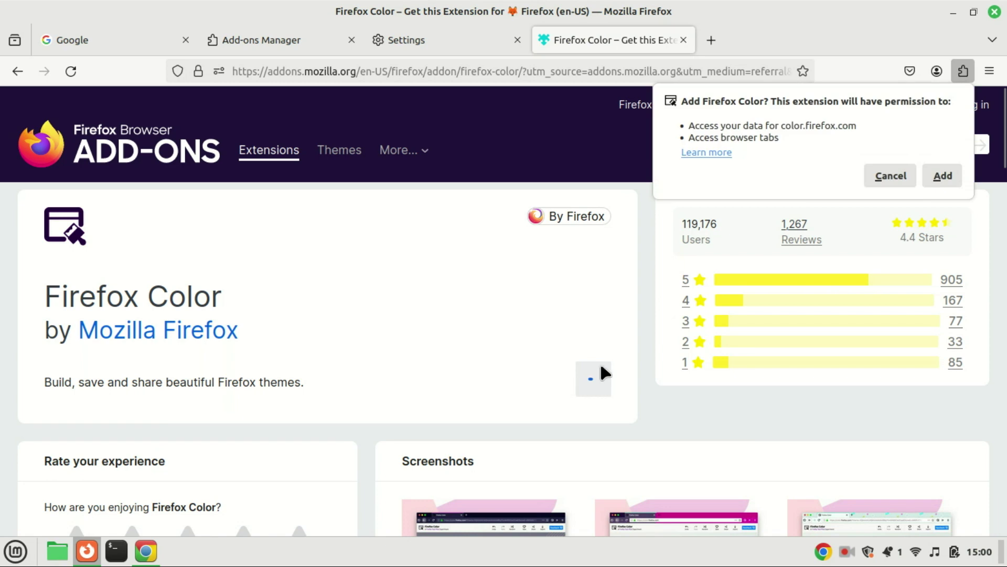
left_click(943, 176)
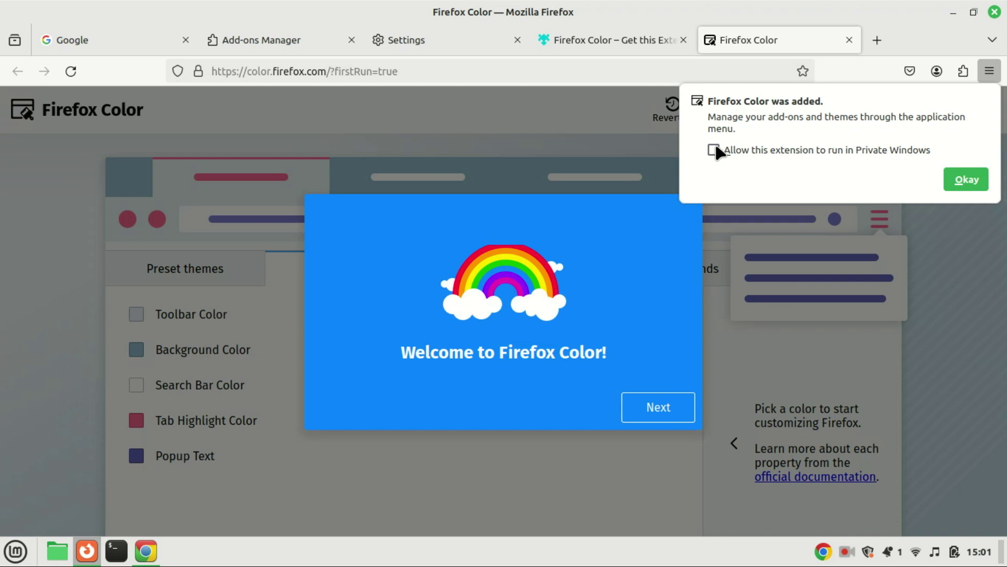
- Allow Firefox Color in private windows and click through the five-step welcome tour
left_click(715, 150)
left_click(966, 181)
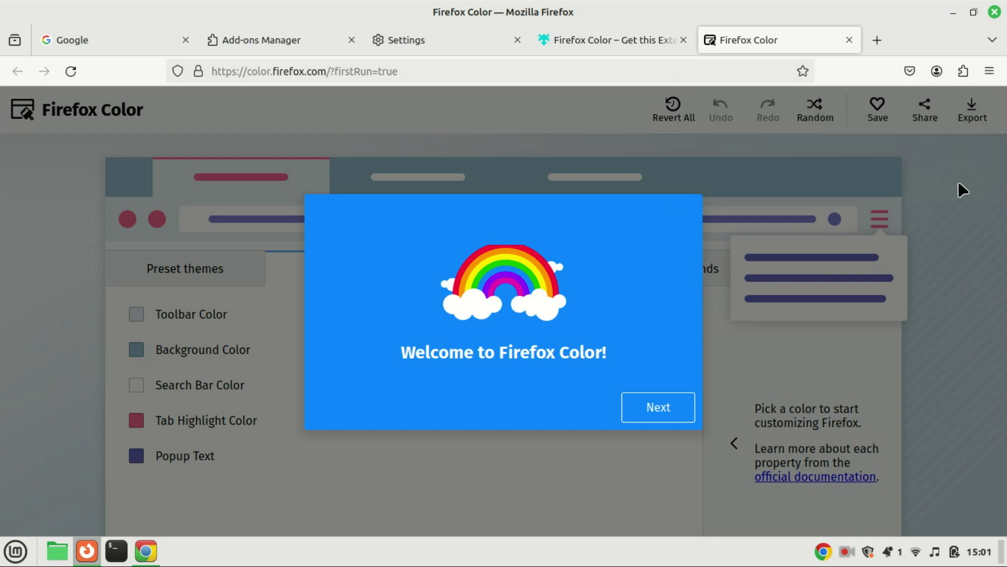
left_click(665, 413)
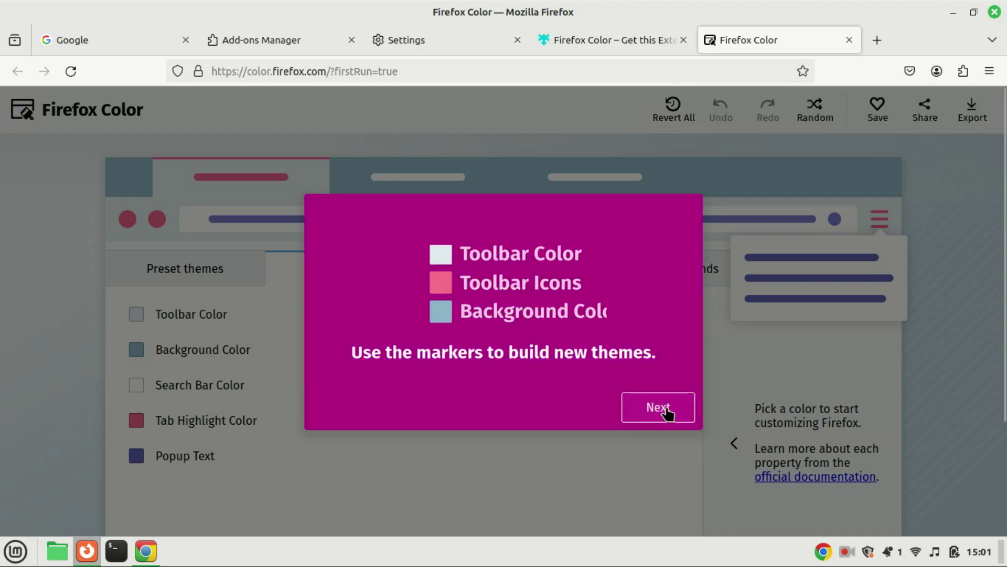
left_click(666, 412)
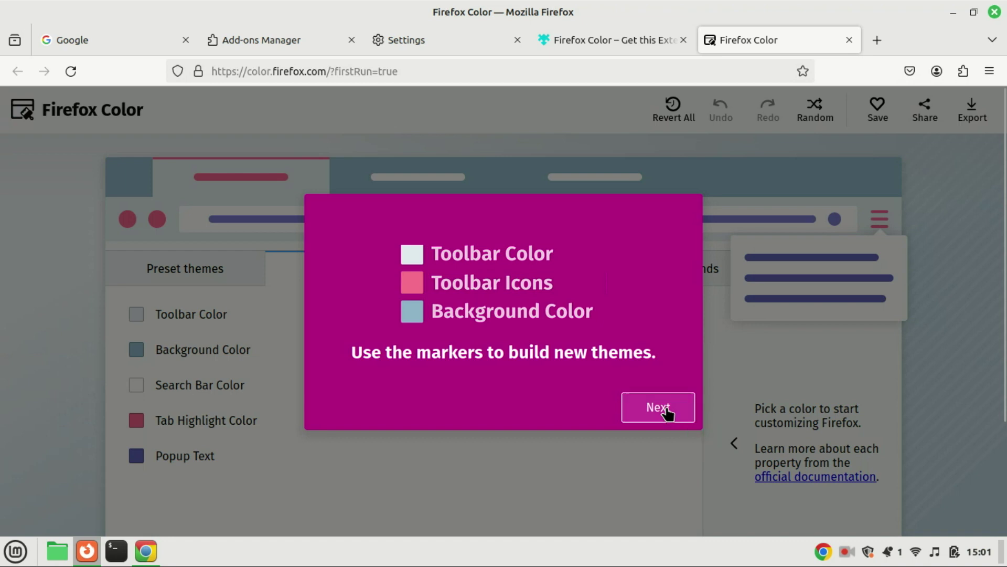
left_click(666, 412)
left_click(665, 412)
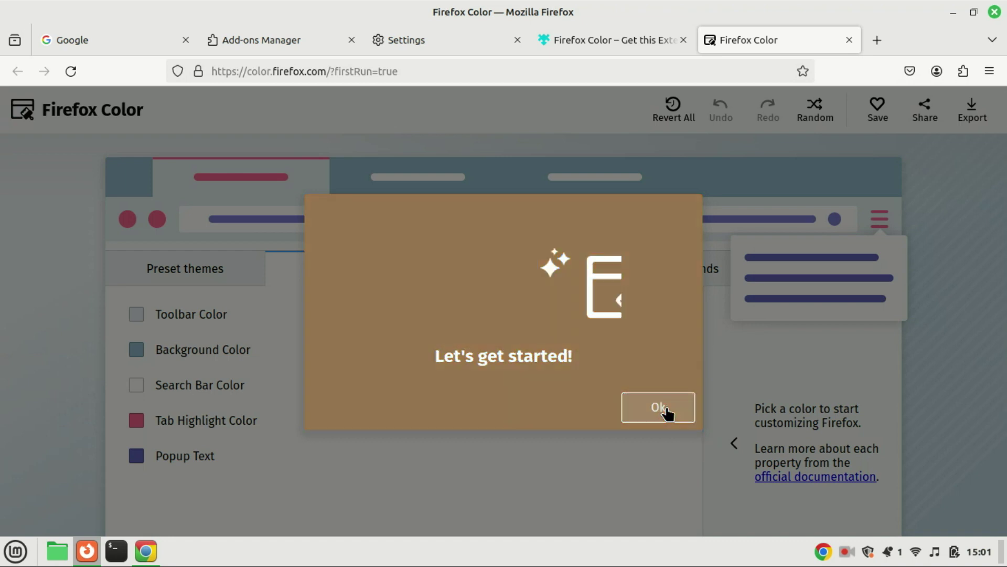
left_click(666, 412)
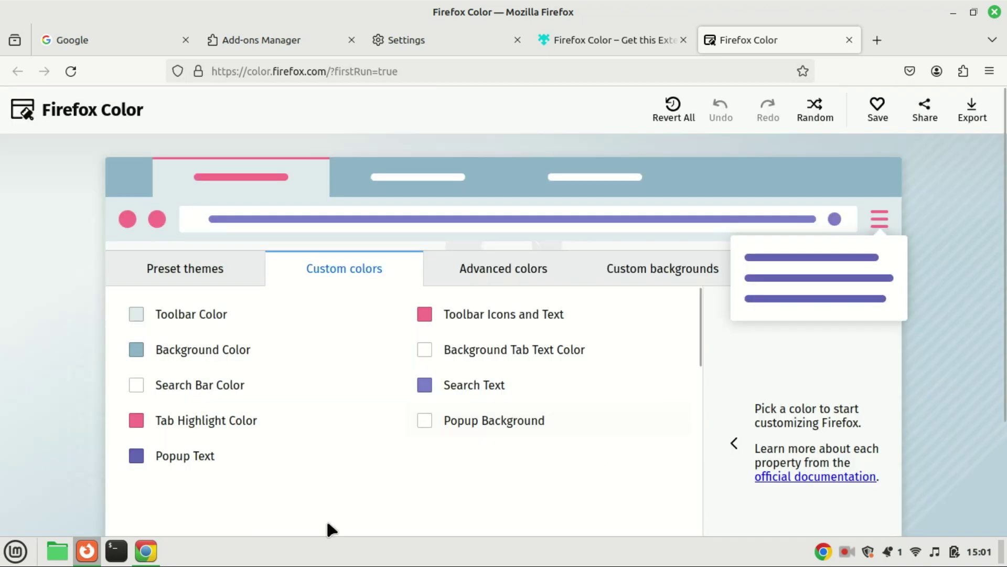
- Show Firefox Color's Preset themes tab and scroll through the nine theme previews
left_click(204, 270)
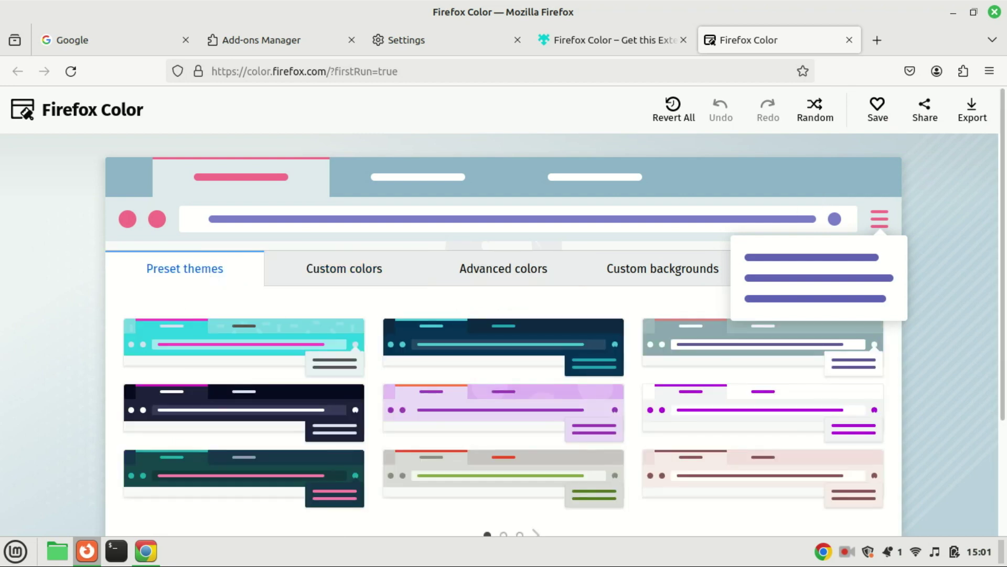
scroll(267, 310, "down", 3)
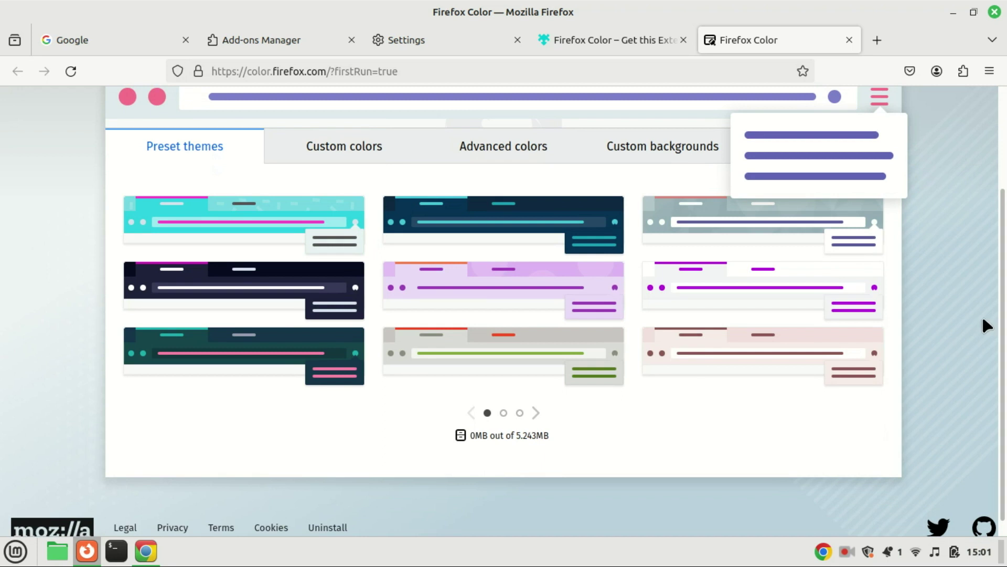